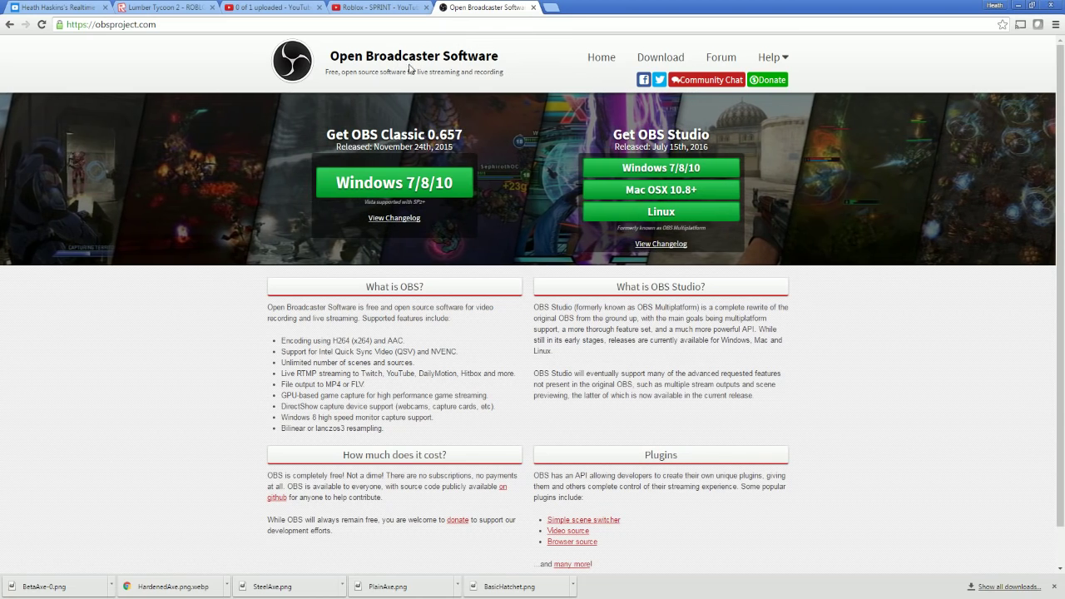
Step: Highlight the Open Broadcaster Software title and web address, then switch to OBS
drag(331, 56, 499, 56)
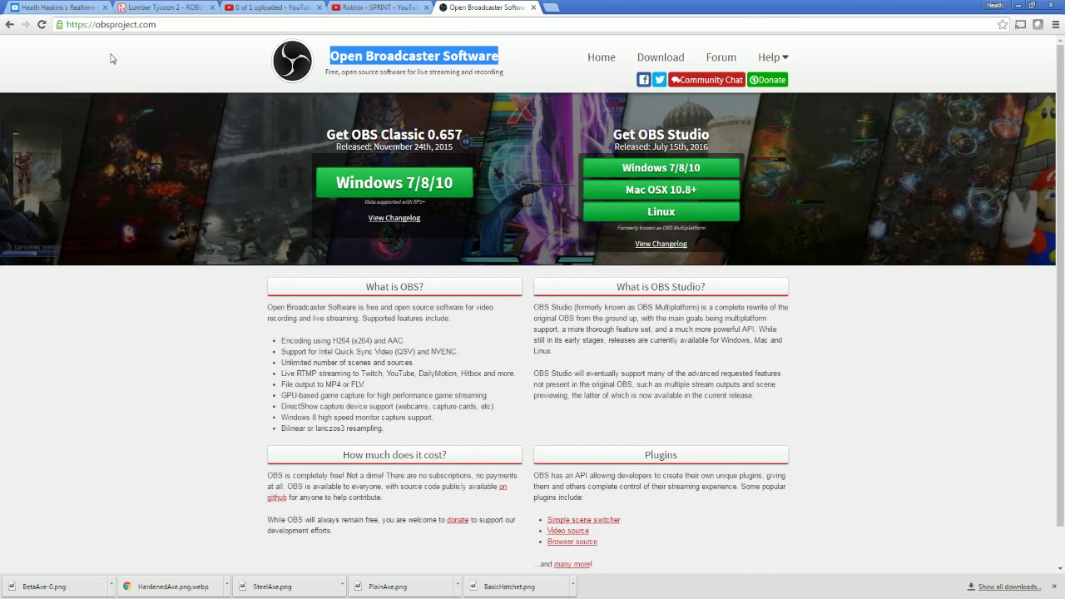
drag(156, 24, 87, 24)
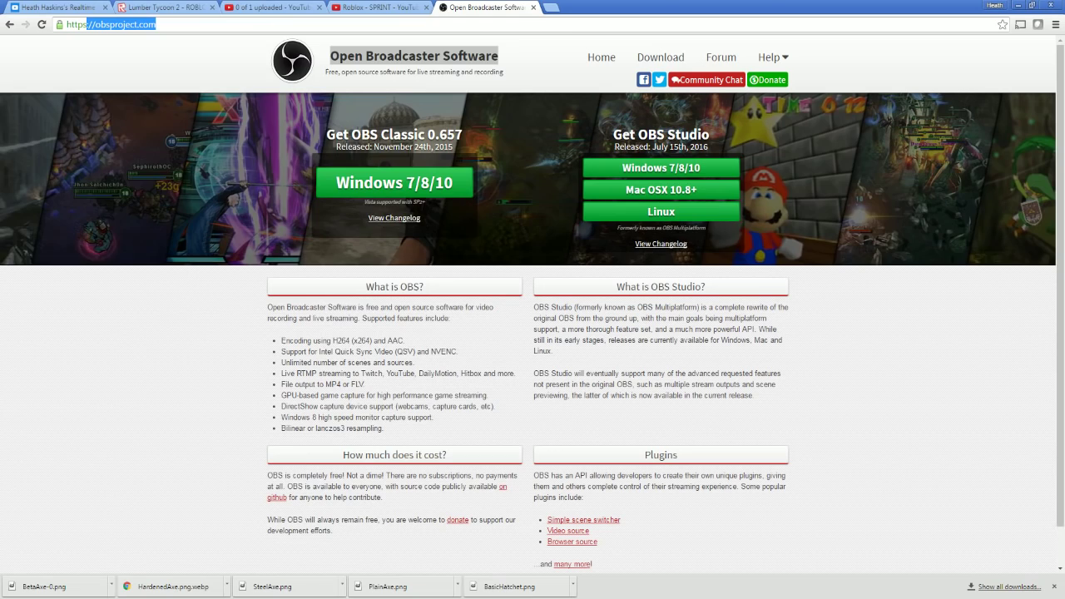
key(alt+Tab)
key(alt+Tab)
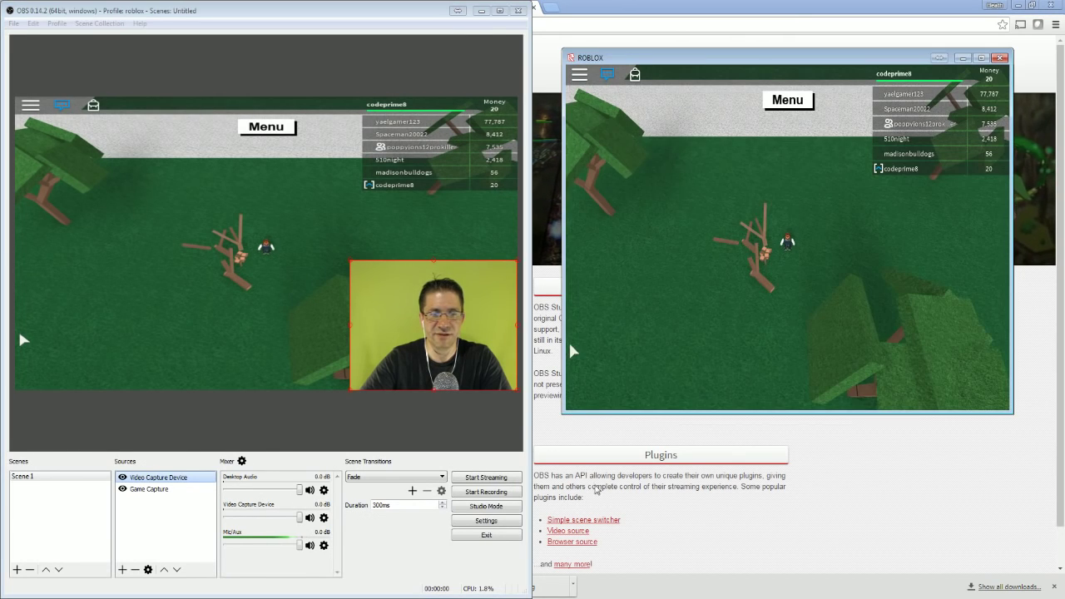
Step: Remove the old Game Capture source from the scene
click(203, 190)
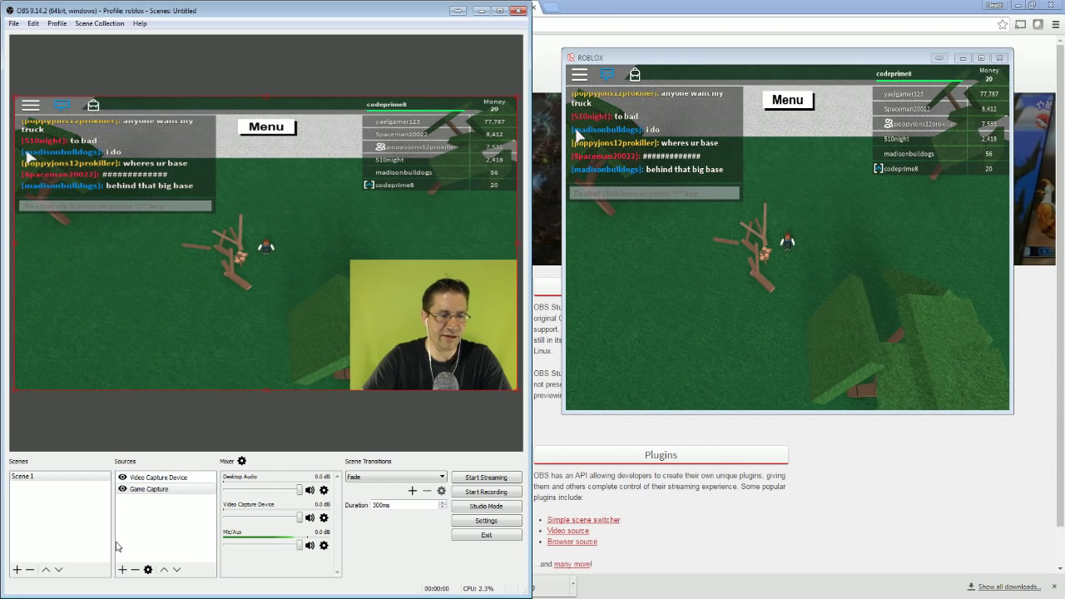
click(134, 570)
click(288, 318)
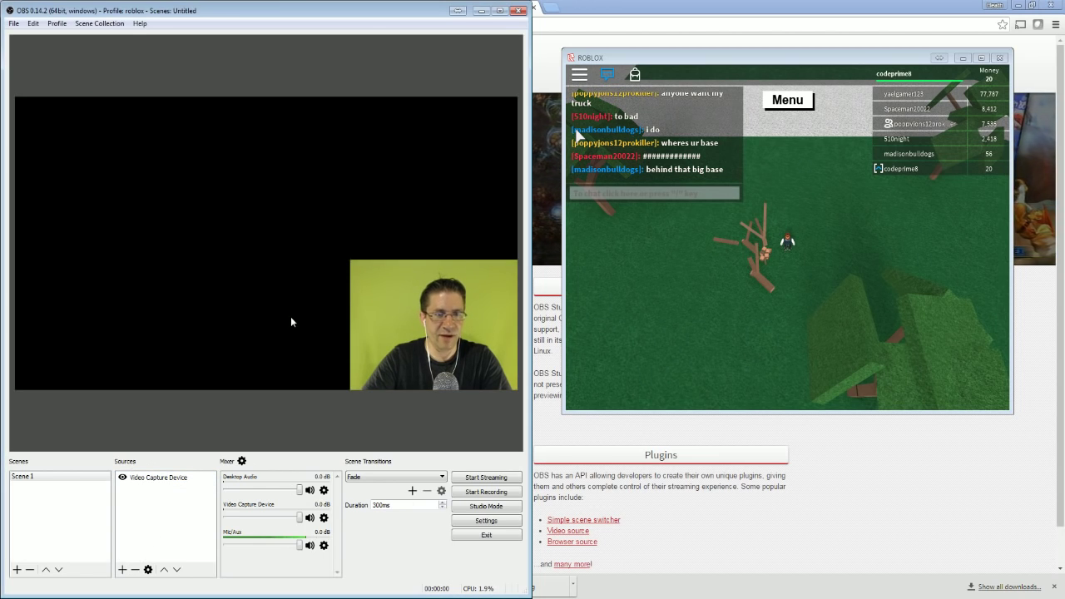
Step: Shrink the webcam source into the bottom-right corner of the canvas
click(353, 263)
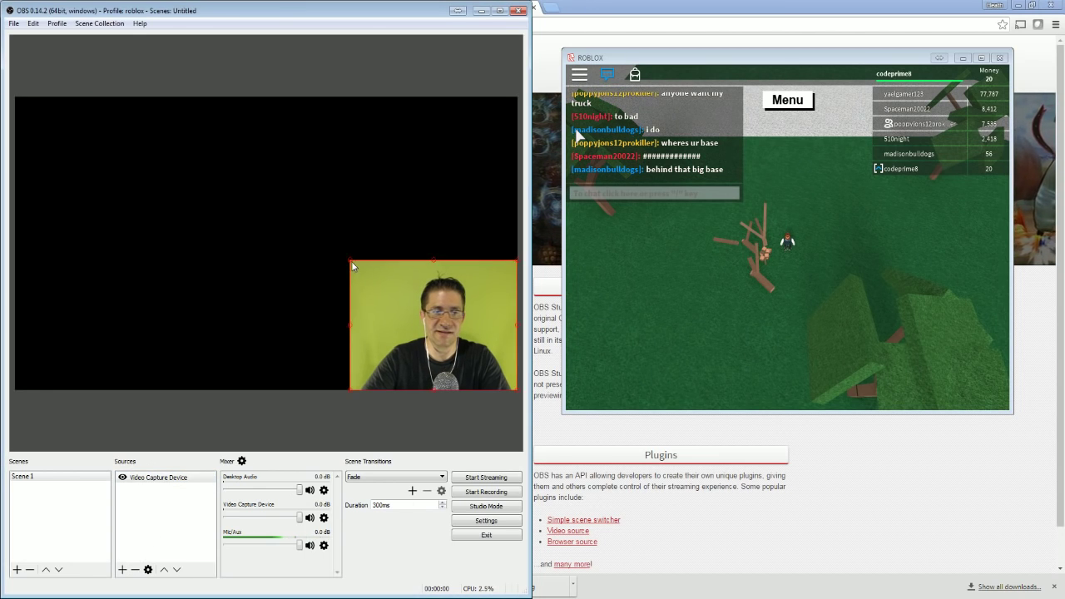
drag(353, 266, 403, 301)
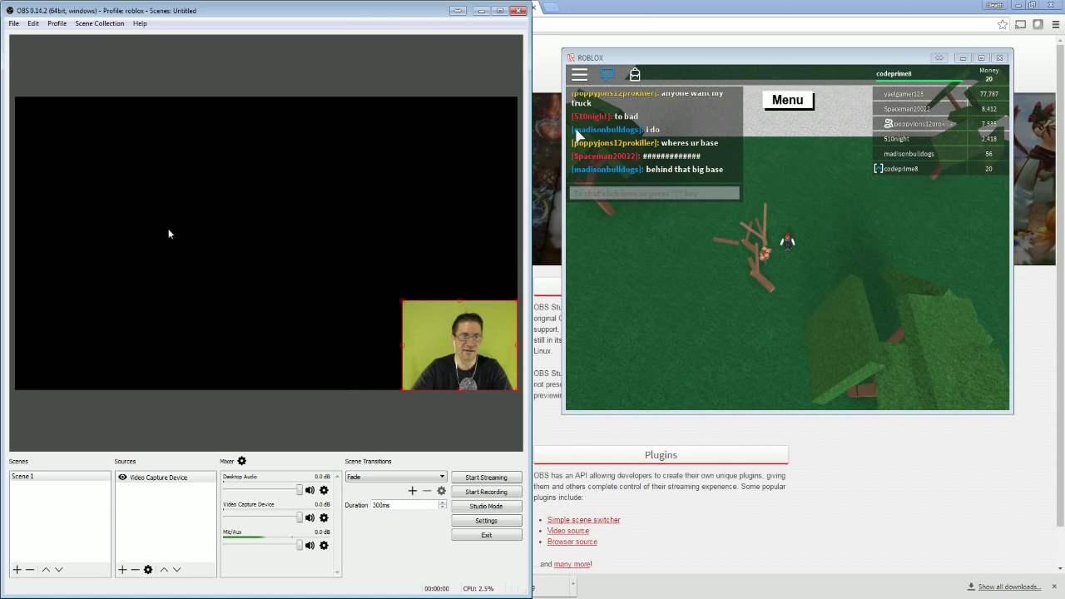
click(168, 233)
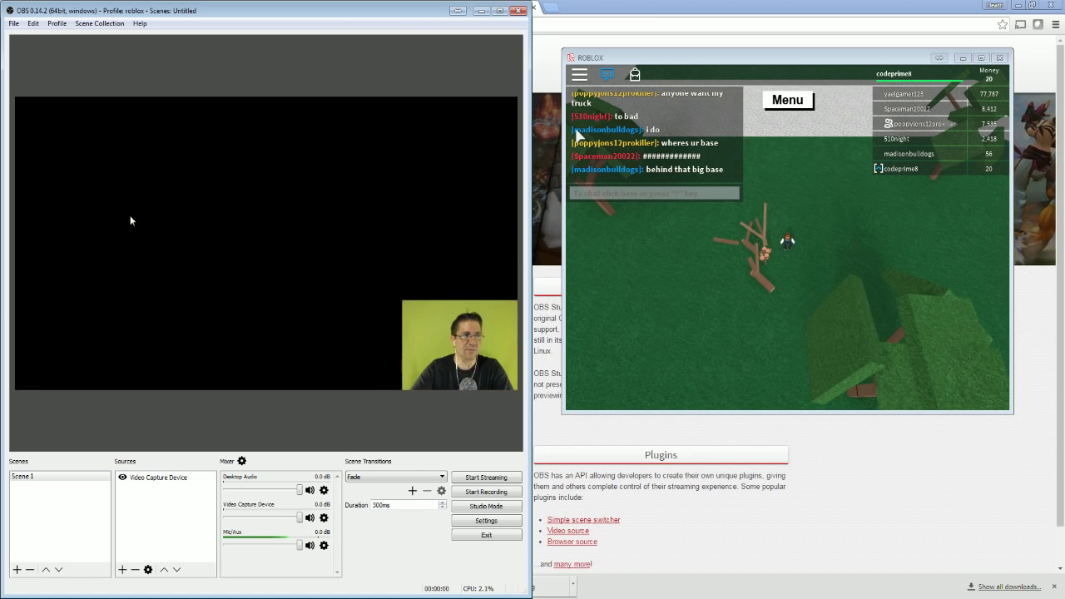
click(14, 24)
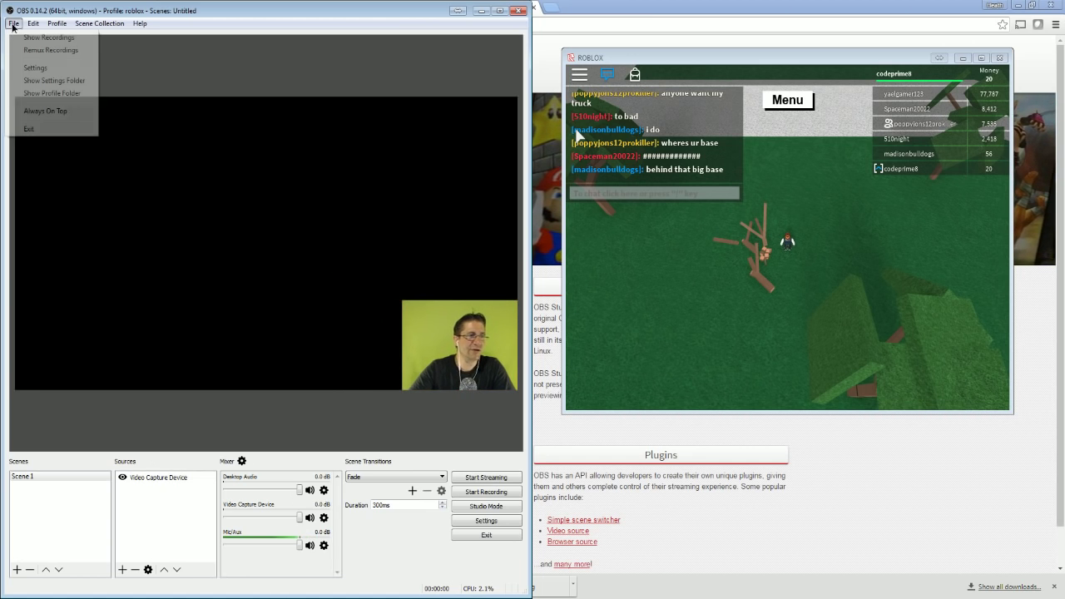
click(35, 67)
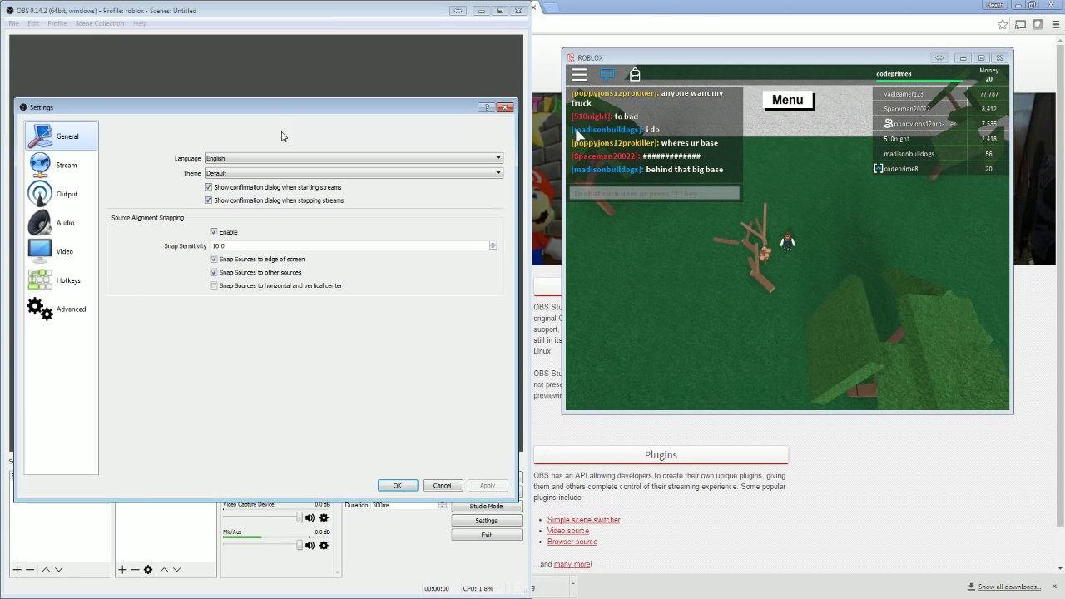
click(69, 196)
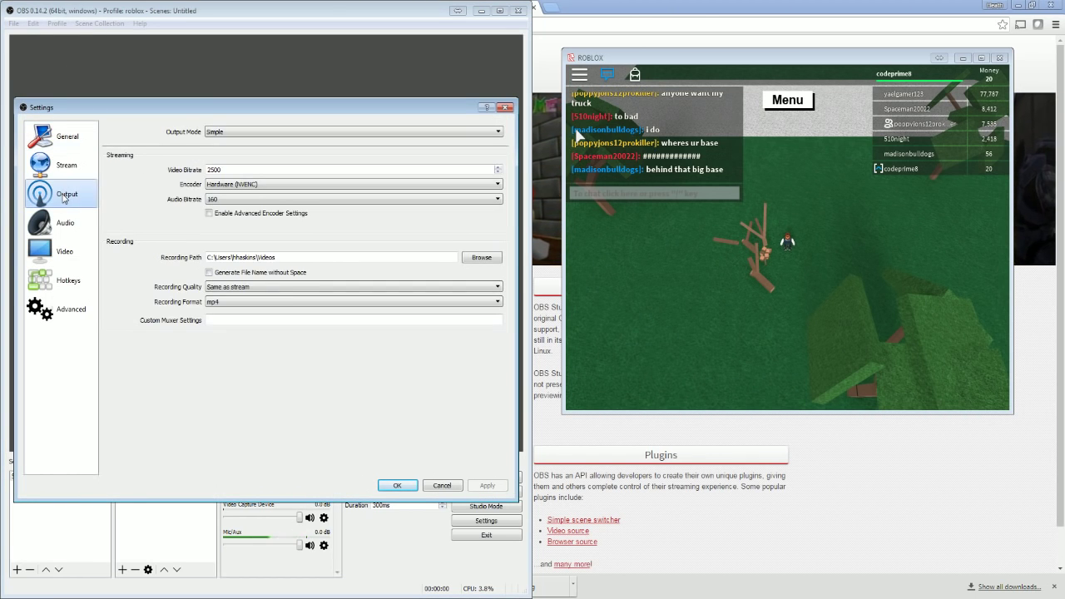
click(251, 302)
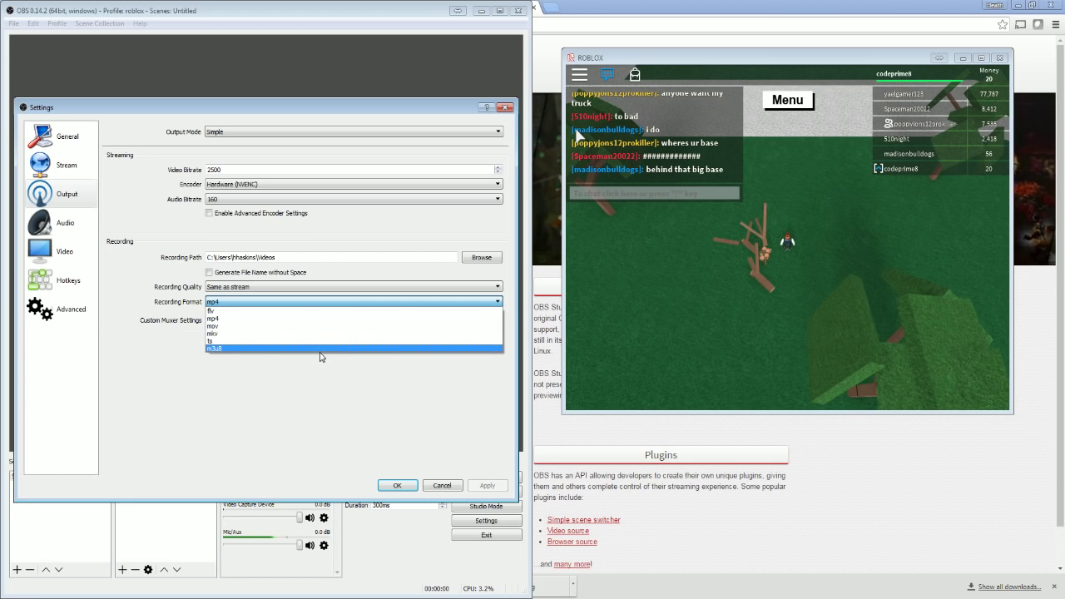
click(264, 322)
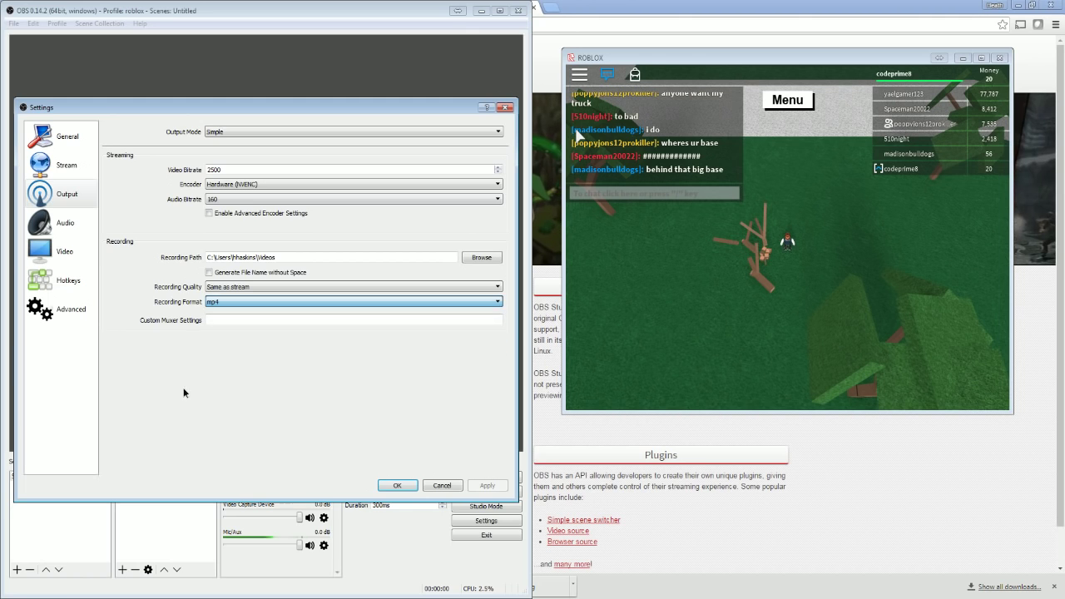
click(399, 485)
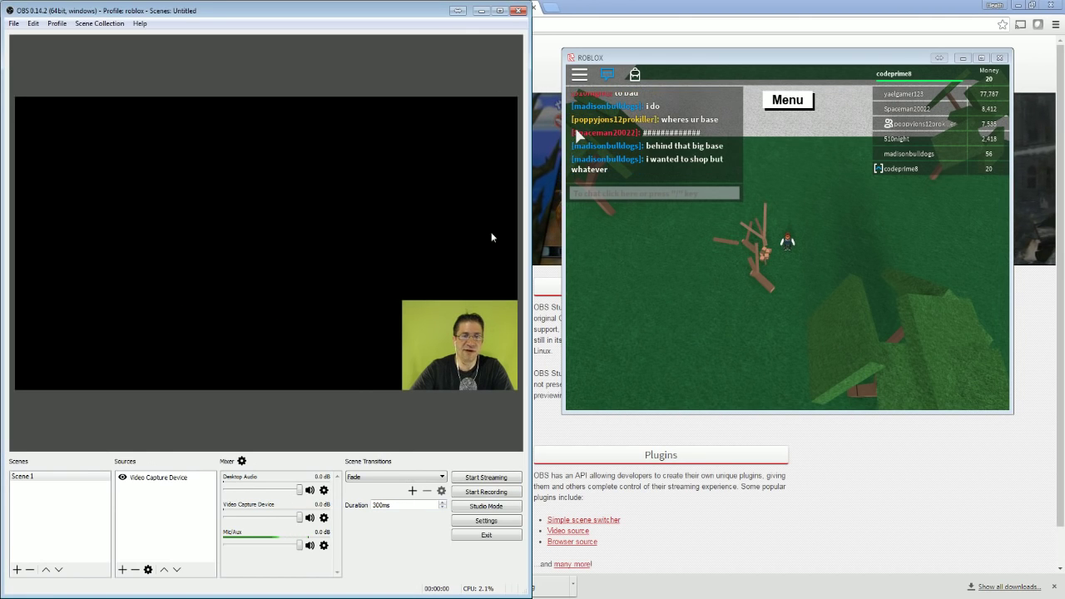
Step: Add a new Game Capture source to the scene
click(122, 570)
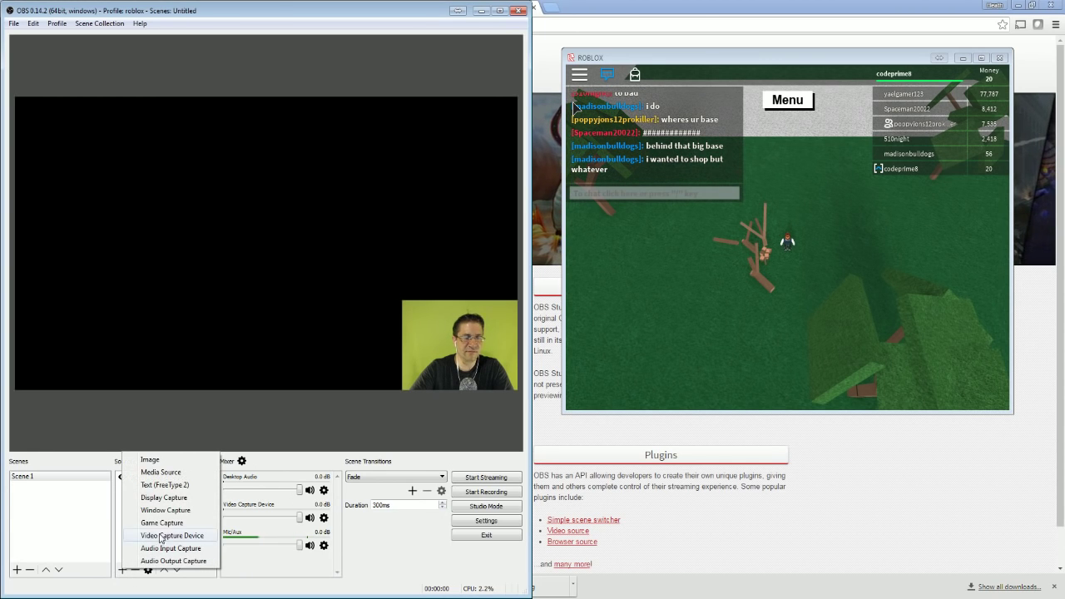
click(163, 524)
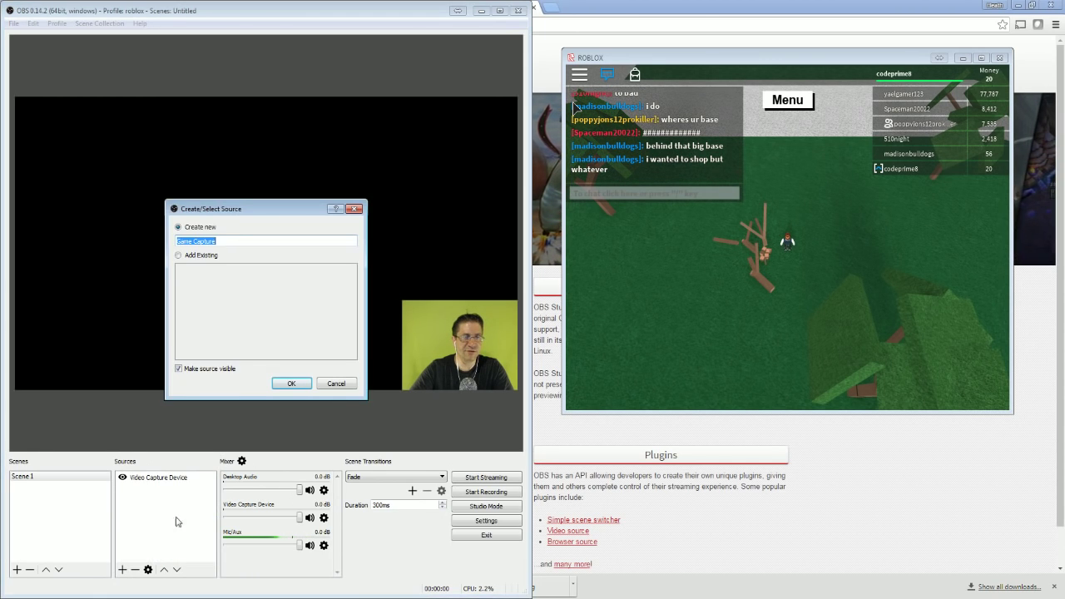
click(291, 382)
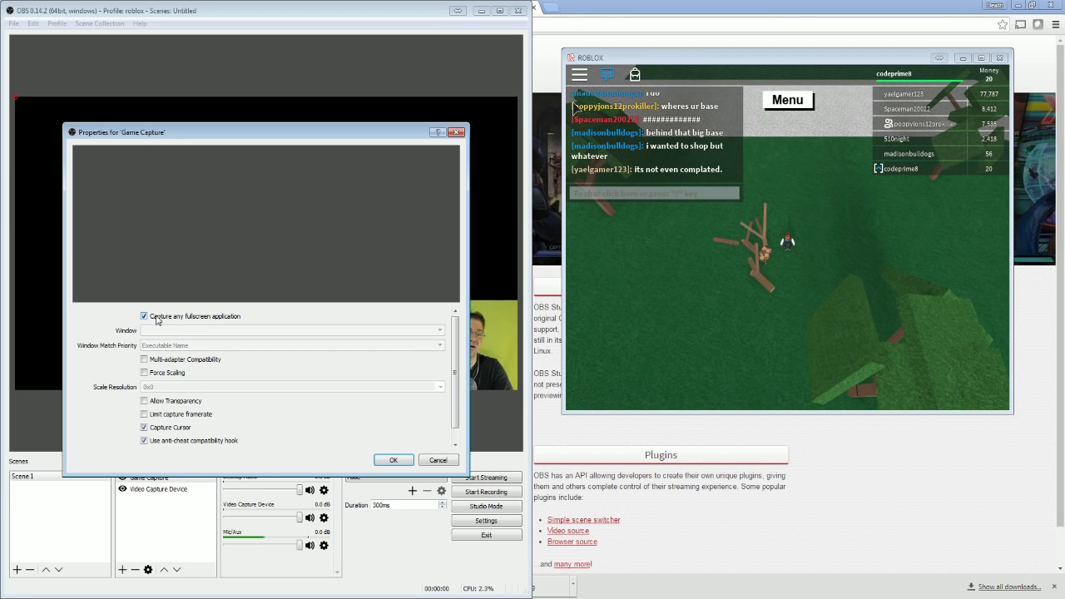
Step: Set the Game Capture to the RobloxPlayerBeta window instead of any fullscreen application
click(152, 318)
click(185, 332)
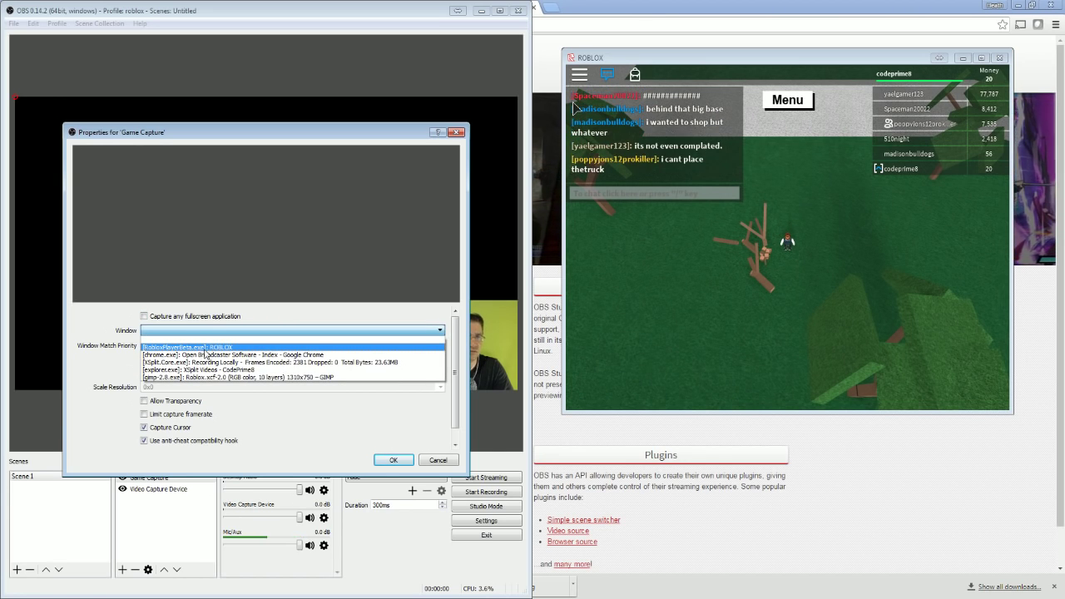
click(227, 348)
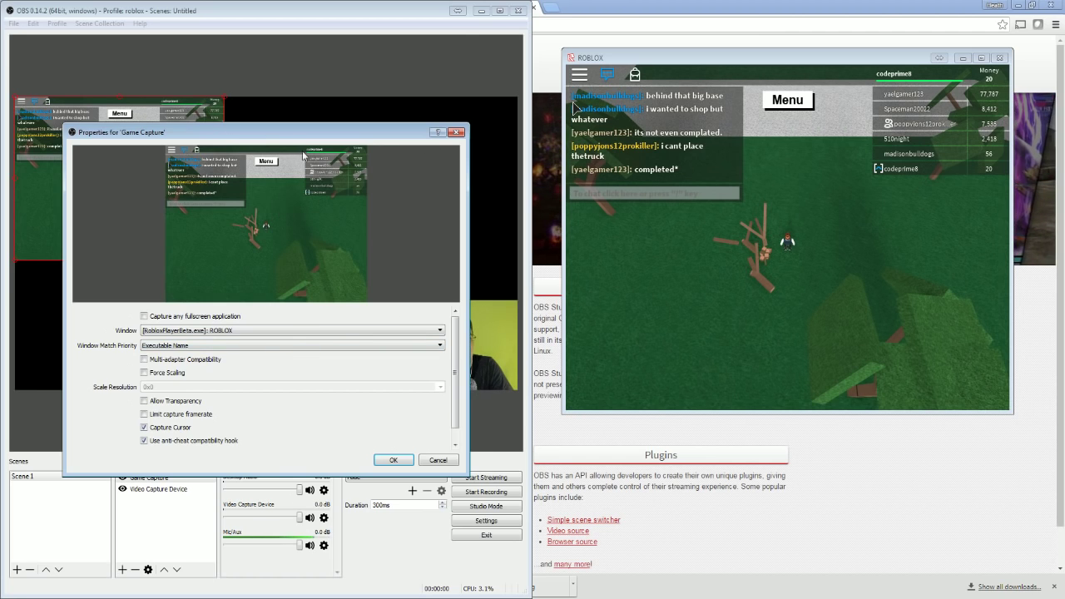
click(395, 459)
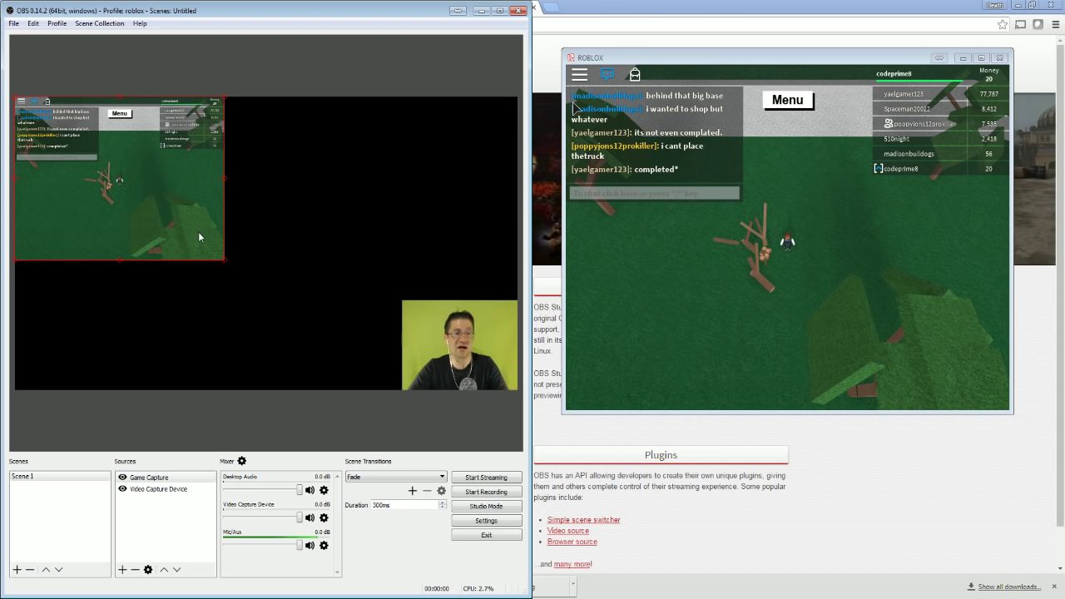
Step: Stretch the Game Capture to fill the whole canvas
right_click(124, 165)
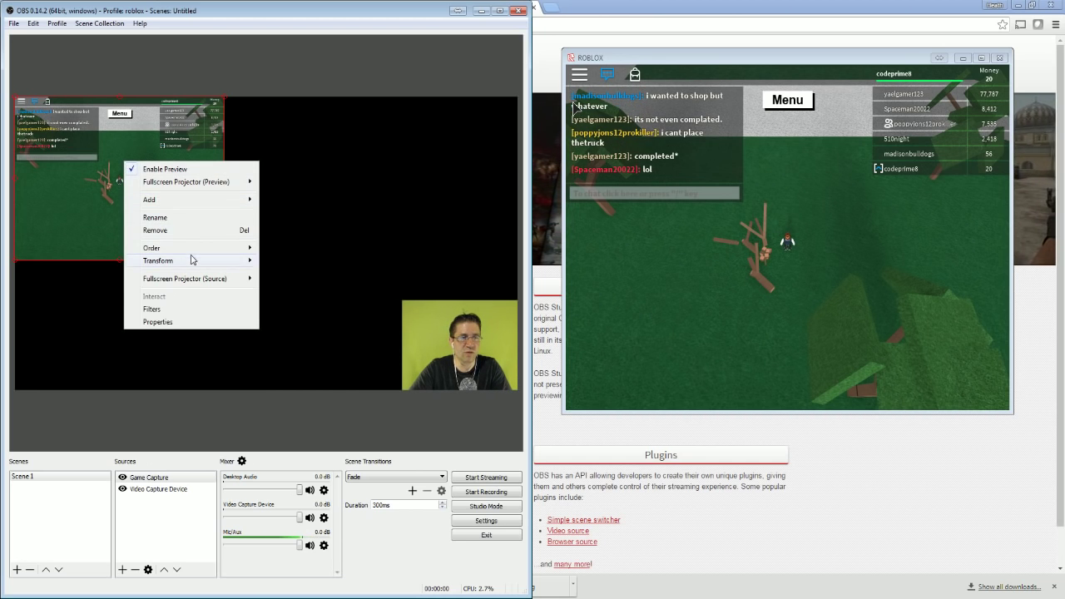
mouse_move(189, 262)
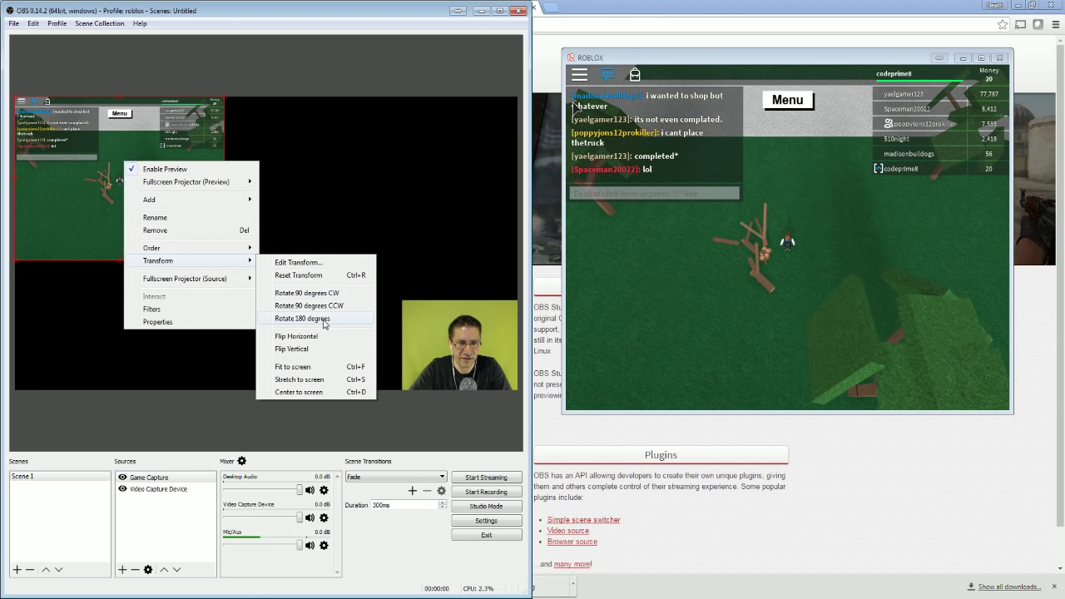
click(320, 381)
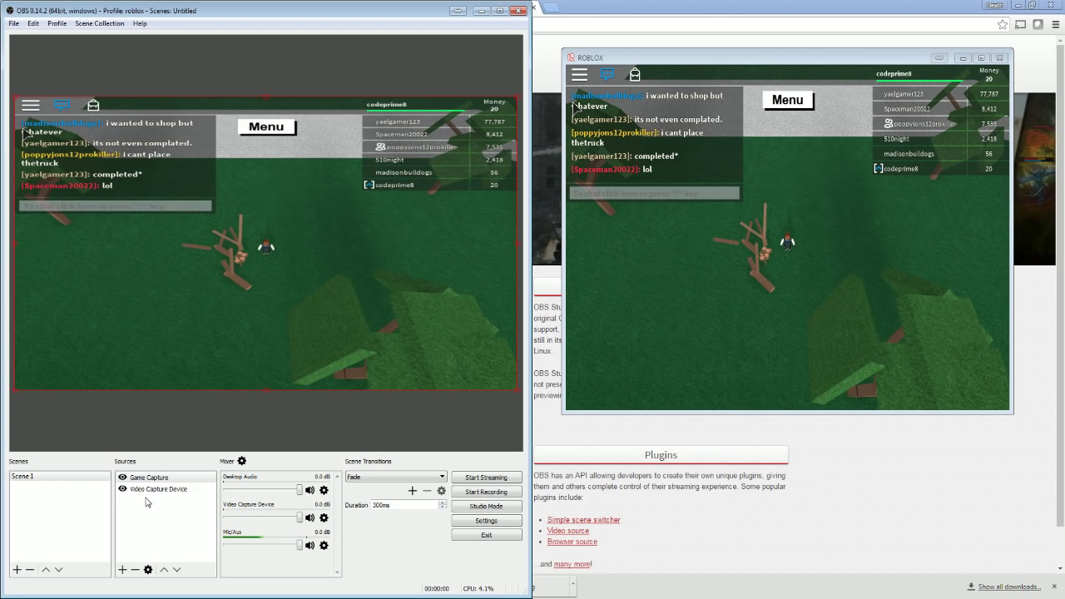
Step: Reorder the Sources so the Video Capture Device sits above Game Capture
click(173, 478)
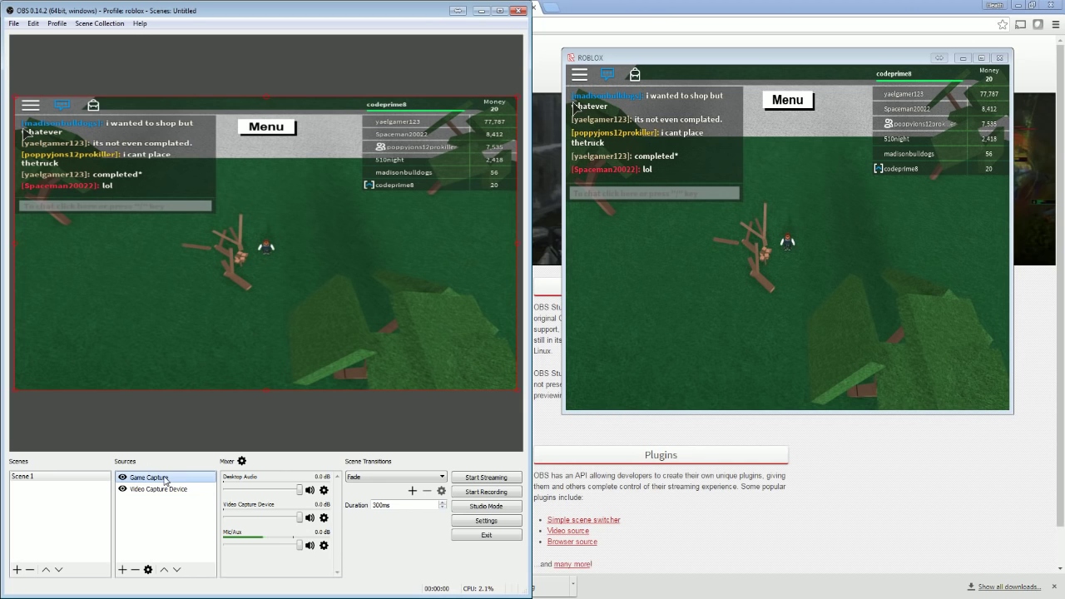
drag(163, 480, 162, 502)
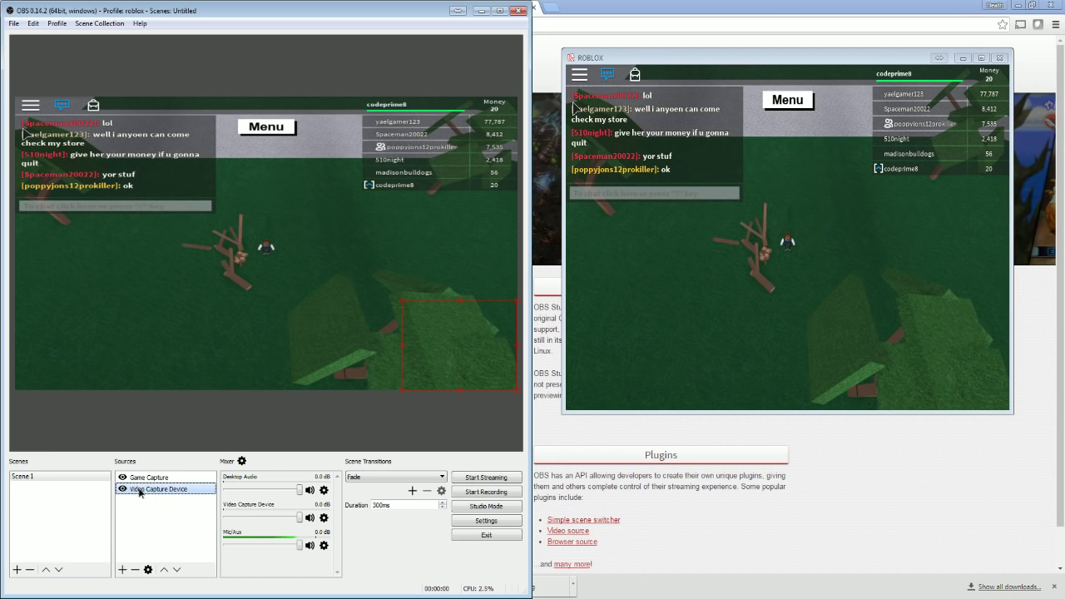
drag(140, 492, 138, 478)
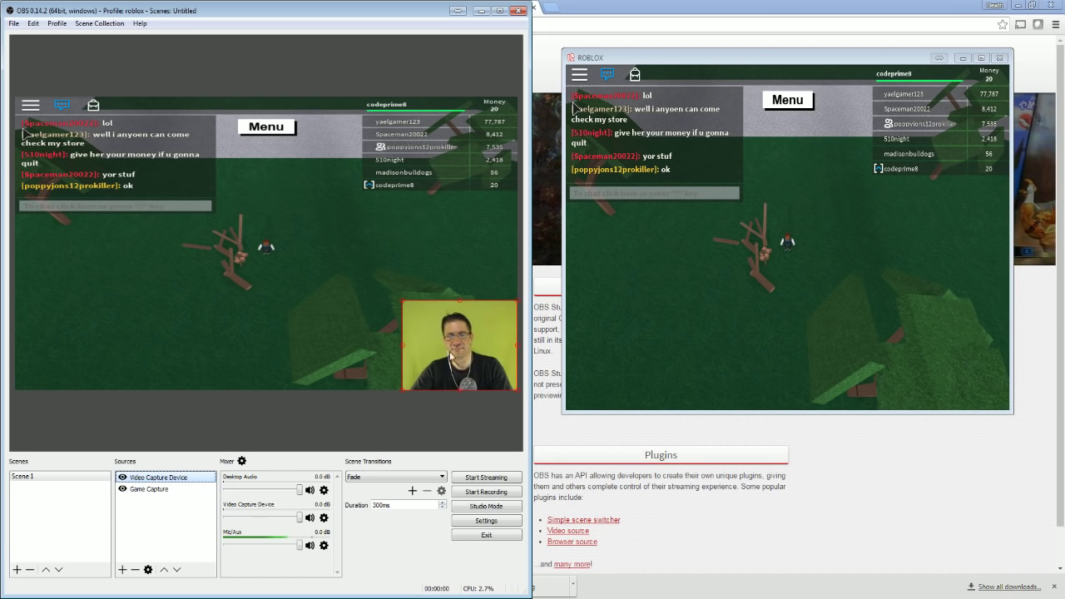
Step: Enlarge the webcam overlay in the bottom-right corner and bring up its Filters
drag(403, 300, 366, 286)
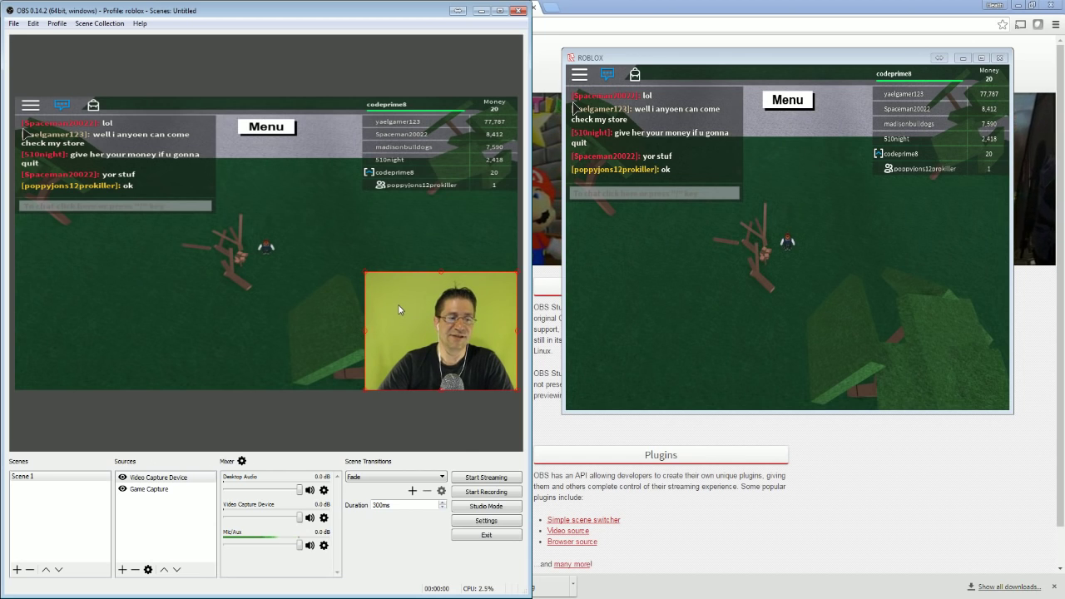
right_click(402, 307)
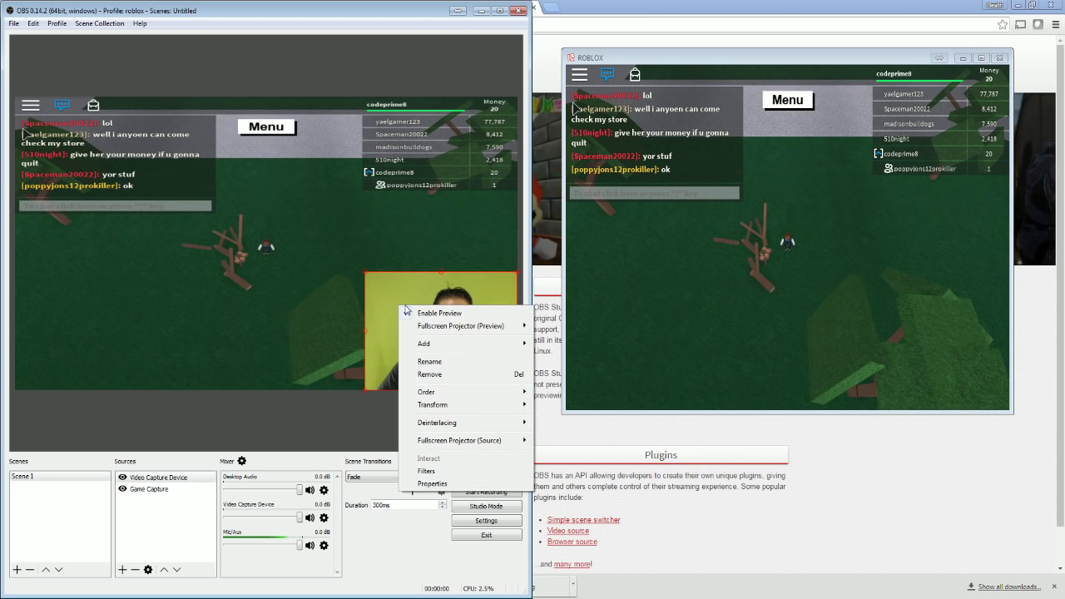
right_click(152, 479)
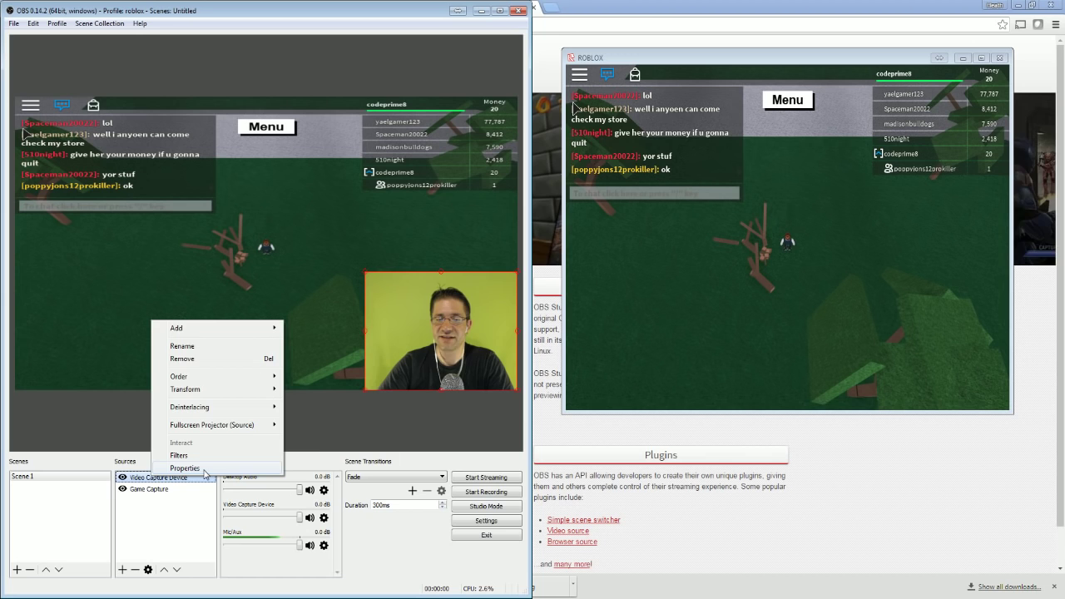
click(186, 456)
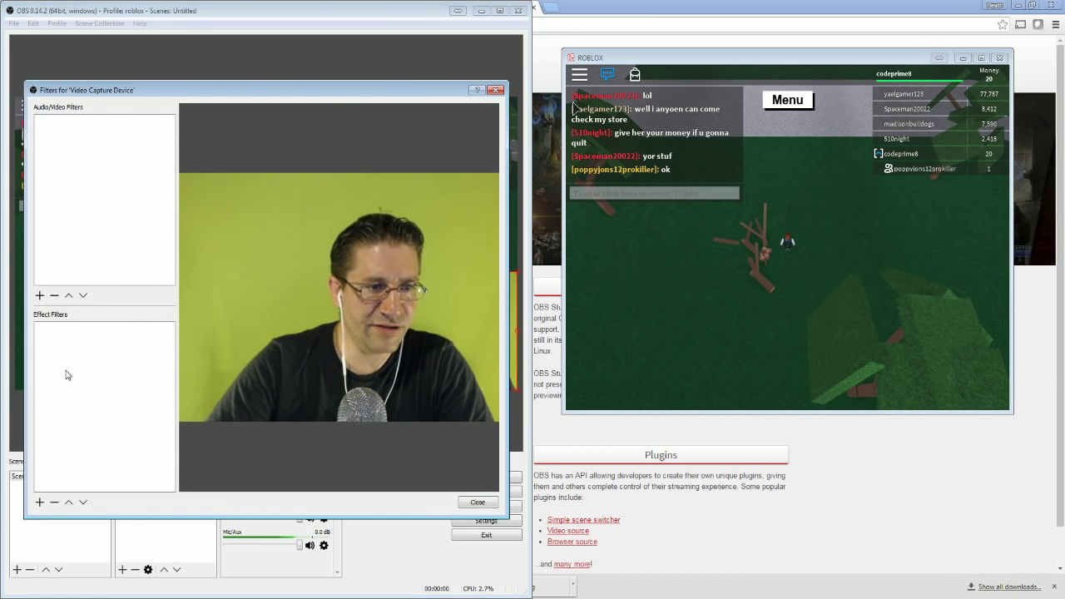
Step: Add a Chroma Key effect filter to the webcam
click(39, 502)
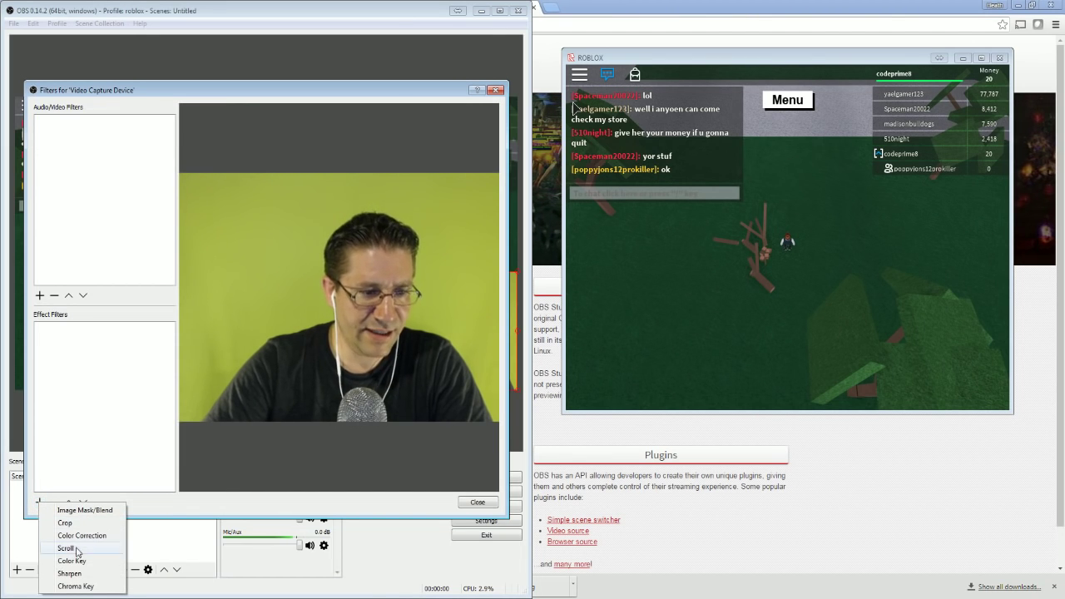
click(76, 586)
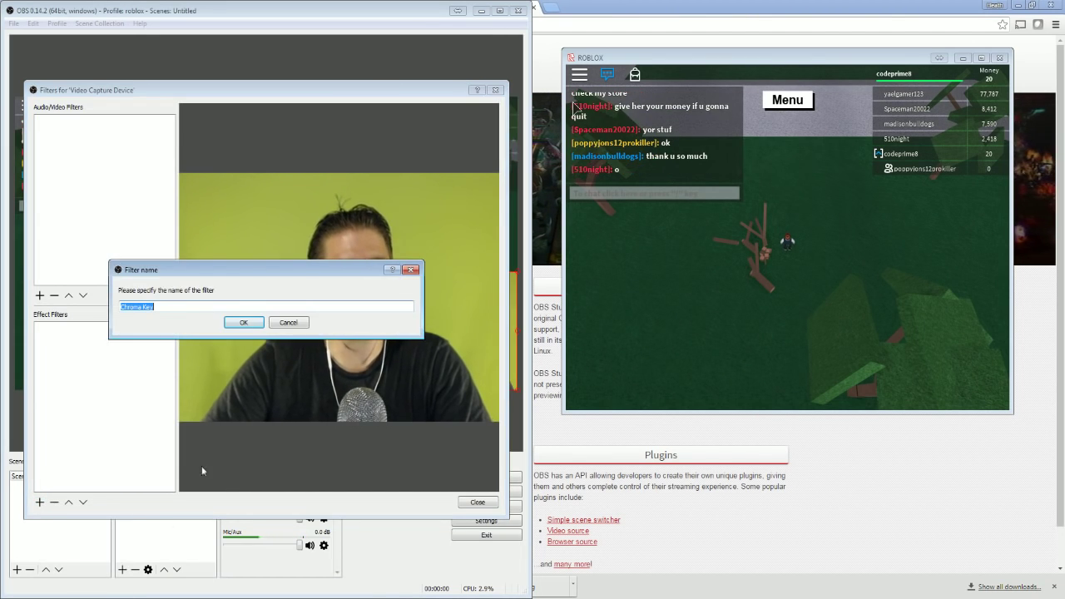
click(246, 321)
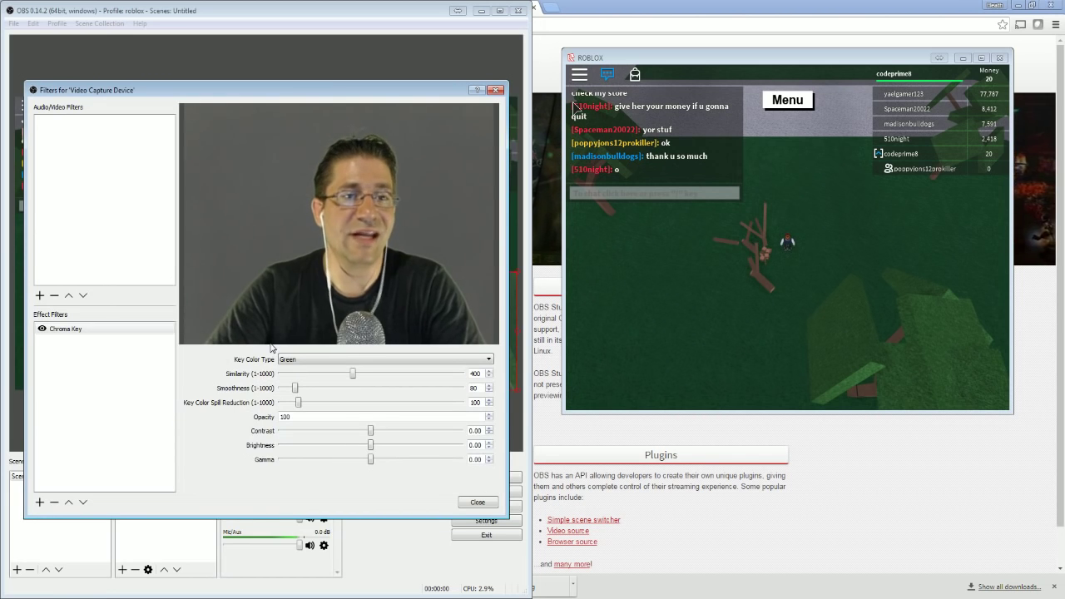
Step: Set the Chroma Key Similarity to 451 and Smoothness to 29, watching the preview
drag(248, 93, 753, 101)
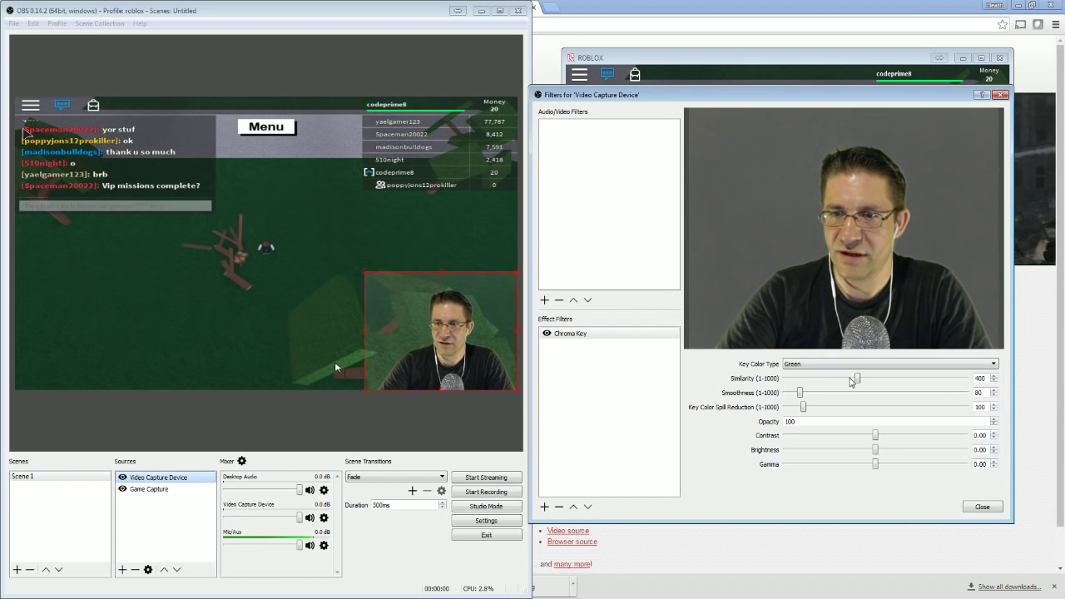
drag(859, 380, 860, 380)
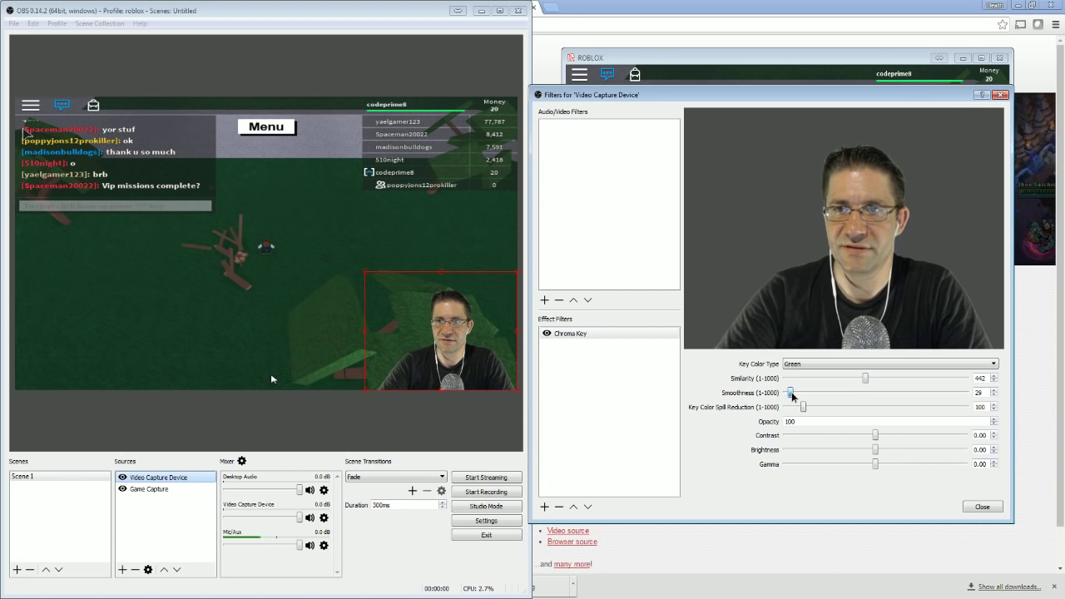
drag(792, 396, 789, 393)
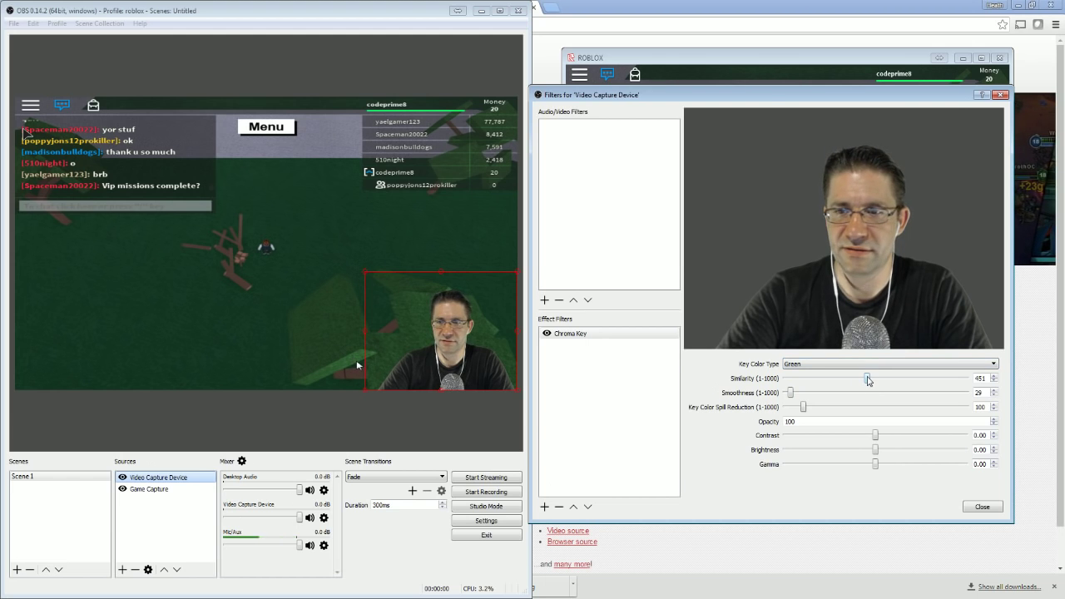
click(983, 509)
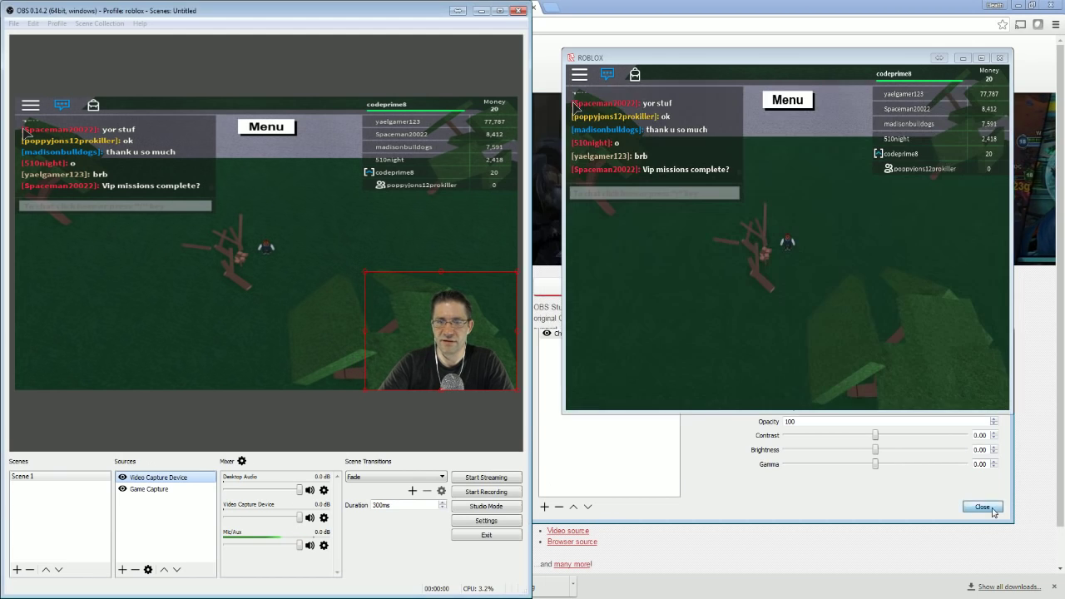
Step: Deselect the webcam, then resize the Roblox window taller and move it beside the preview
click(348, 409)
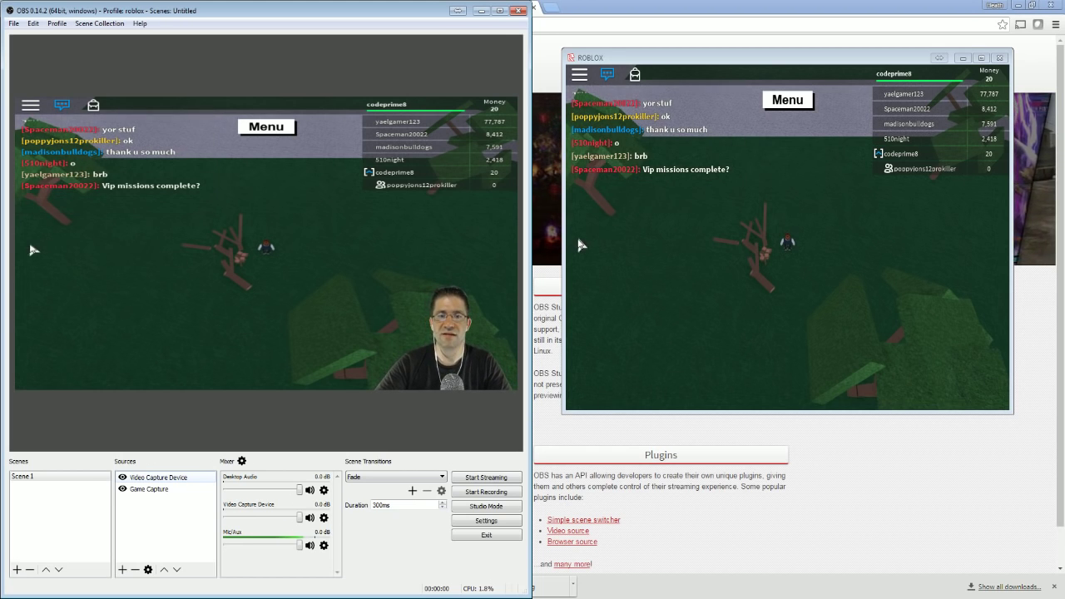
drag(565, 238, 410, 241)
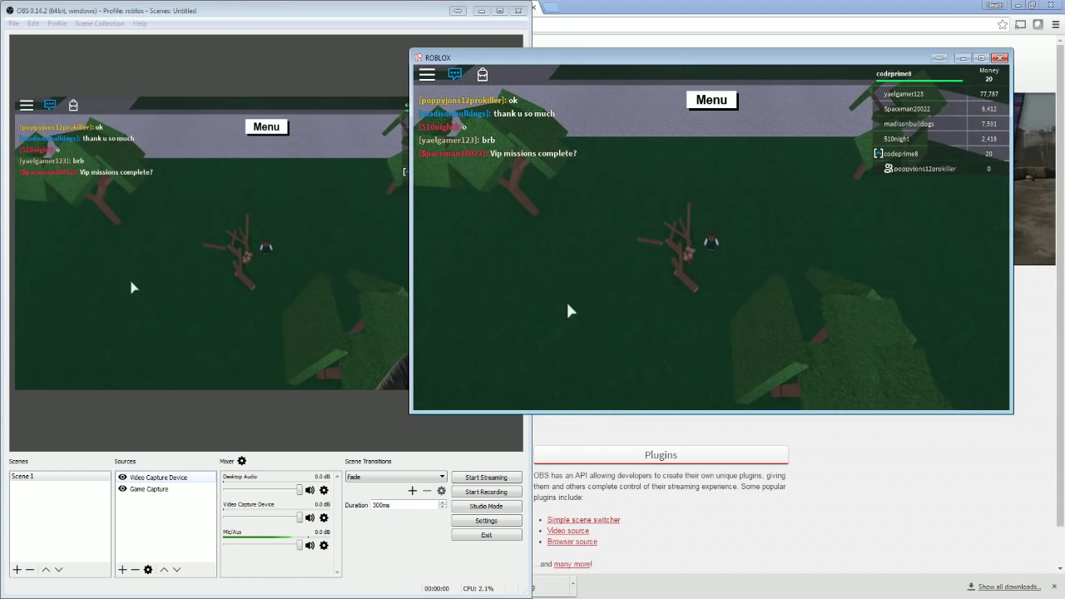
drag(598, 412, 604, 547)
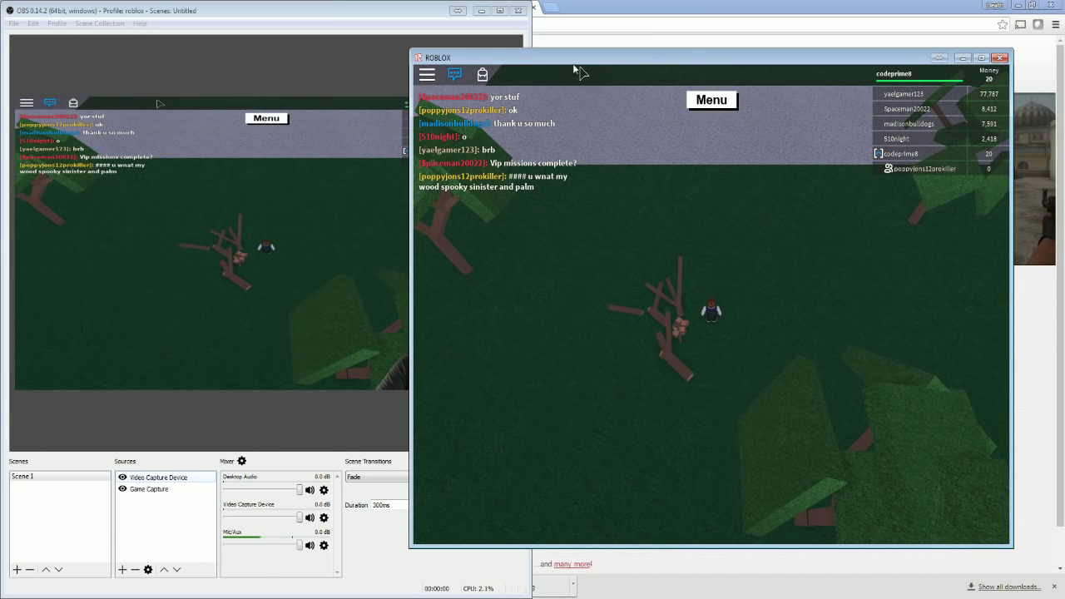
drag(409, 49, 562, 119)
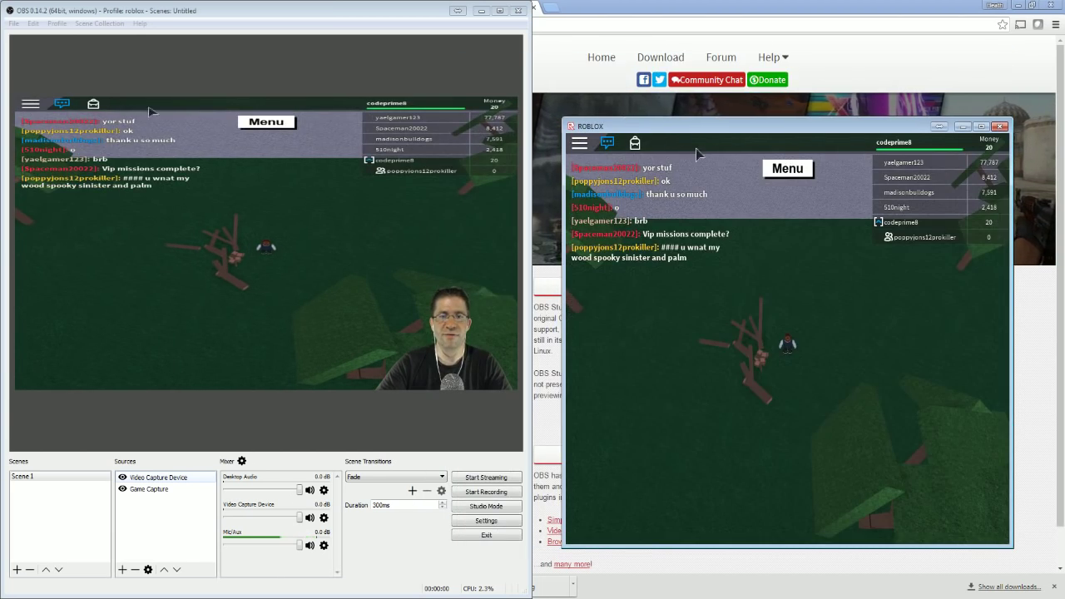
drag(697, 130, 690, 99)
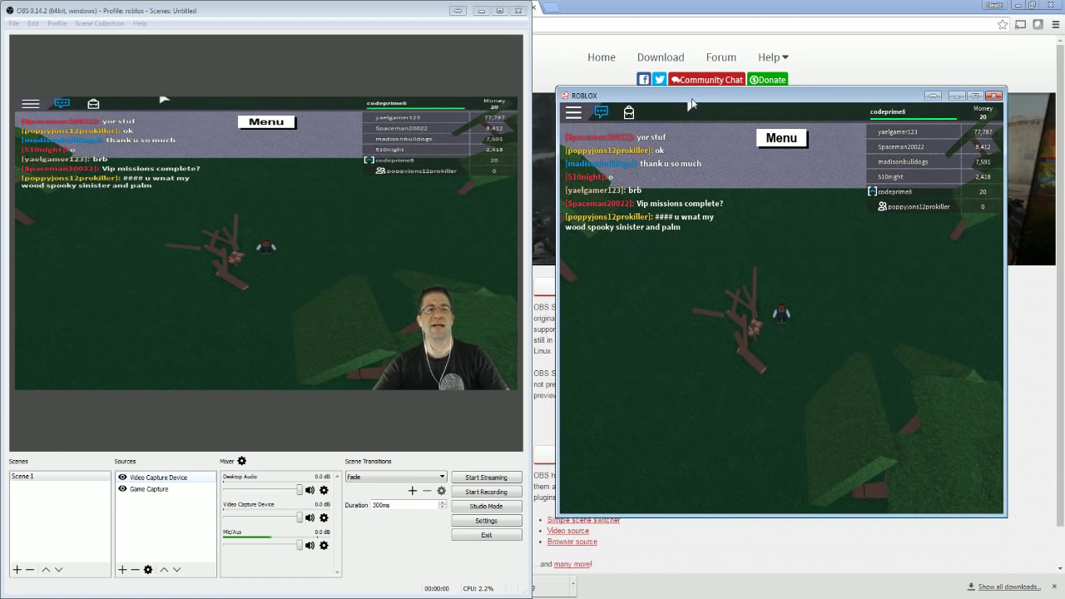